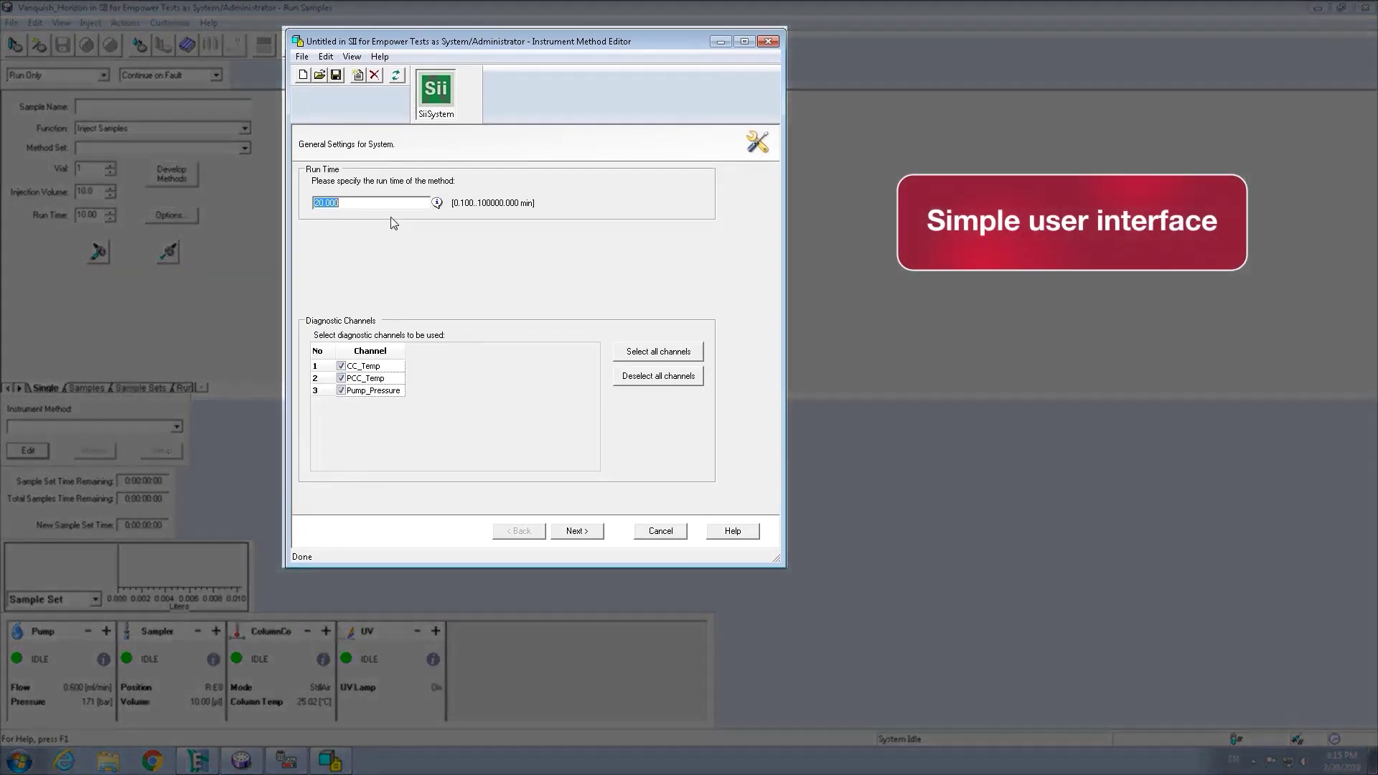
- Accept the Pump and Sampler General Settings pages unchanged to reach Check Method
click(577, 532)
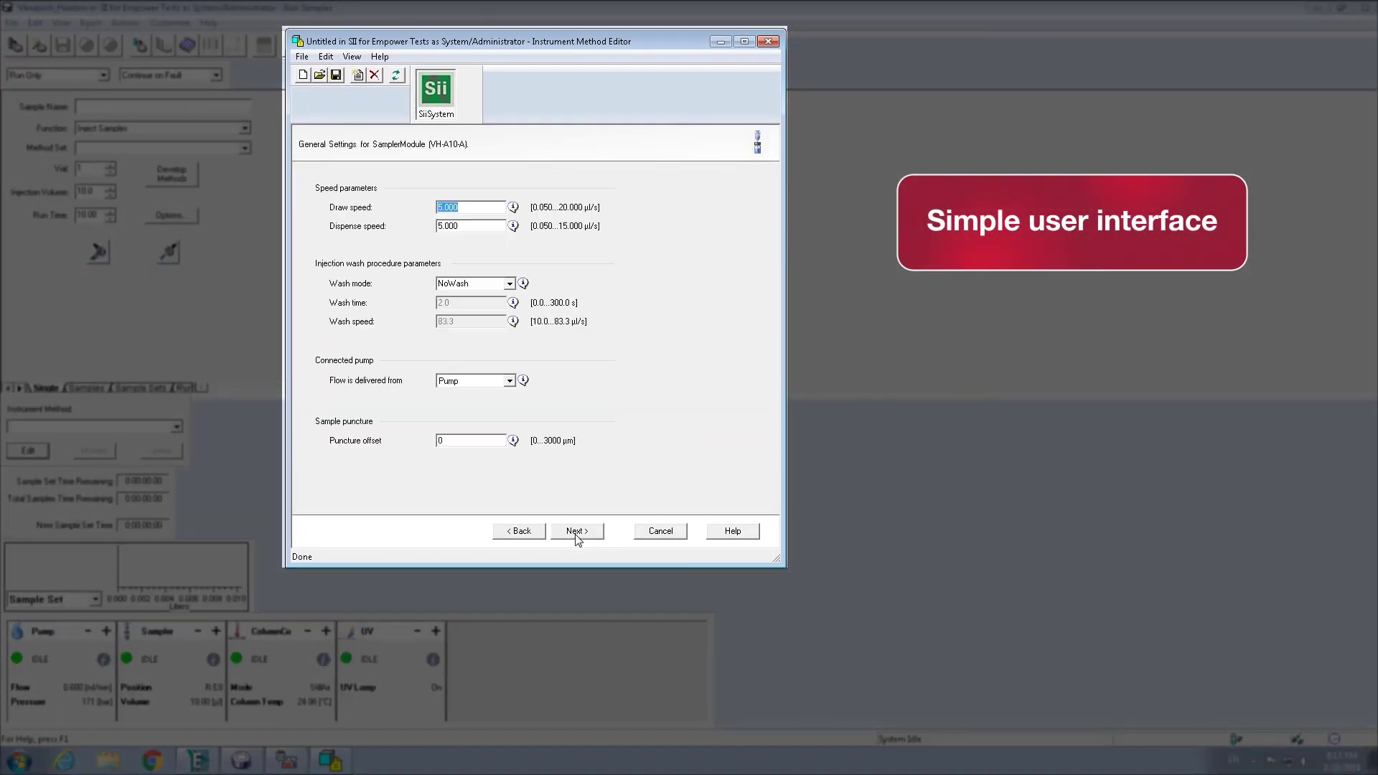
click(578, 532)
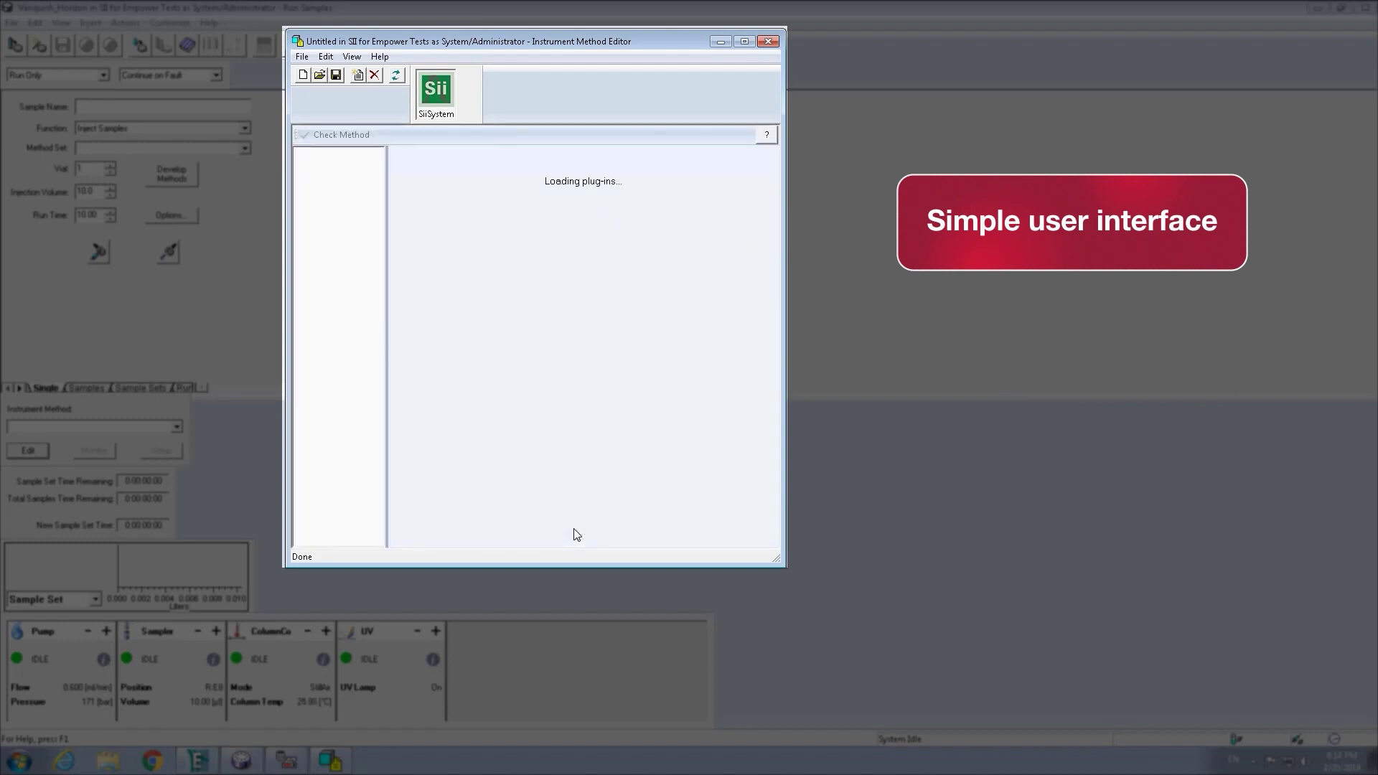